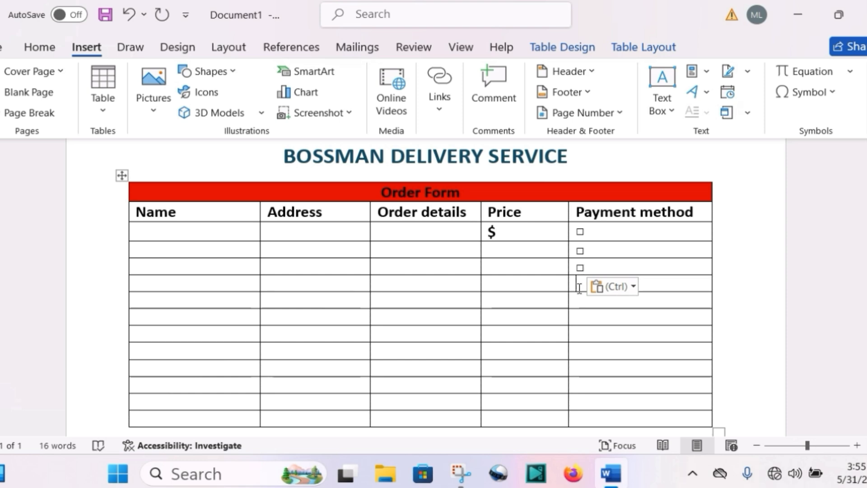
- Paste the copied checkbox symbol into each remaining empty cell of the Payment method column, down to the last table row
type("□")
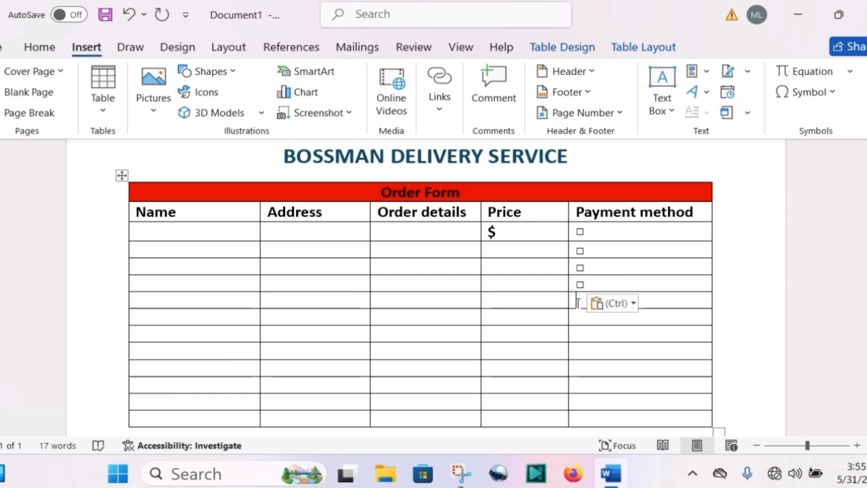
type("☐")
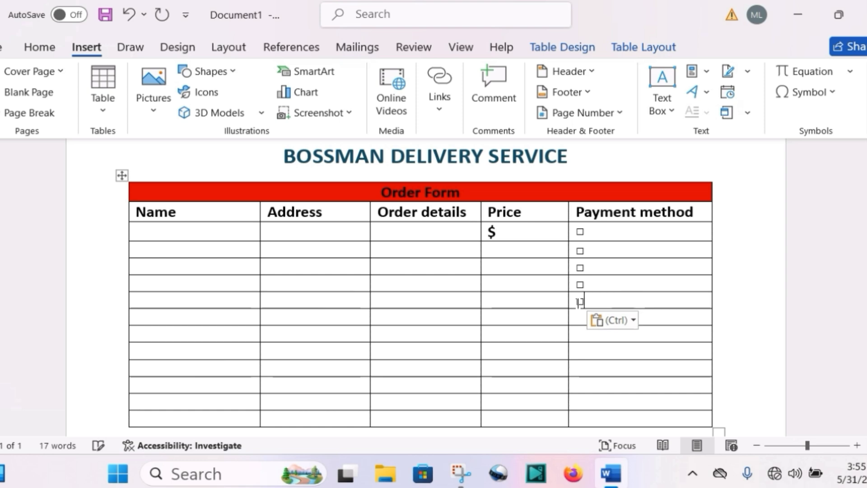
left_click(579, 320)
key("ctrl+v")
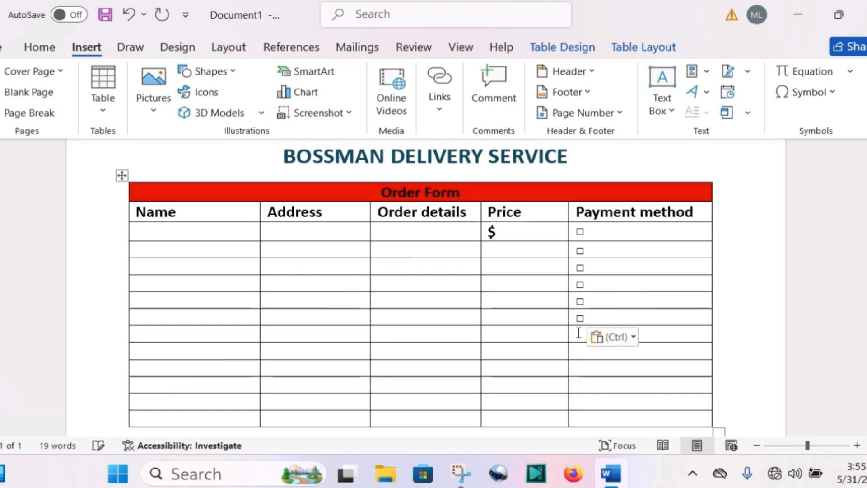
left_click(579, 333)
type("☐")
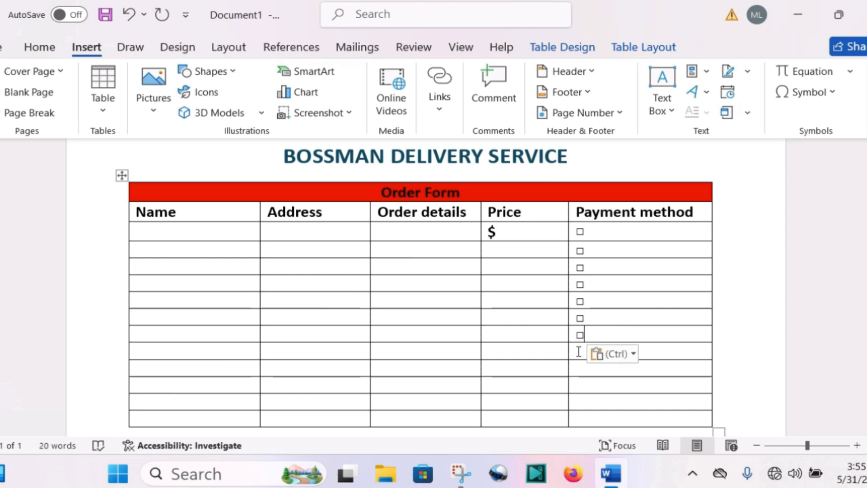
left_click(579, 351)
type("☐")
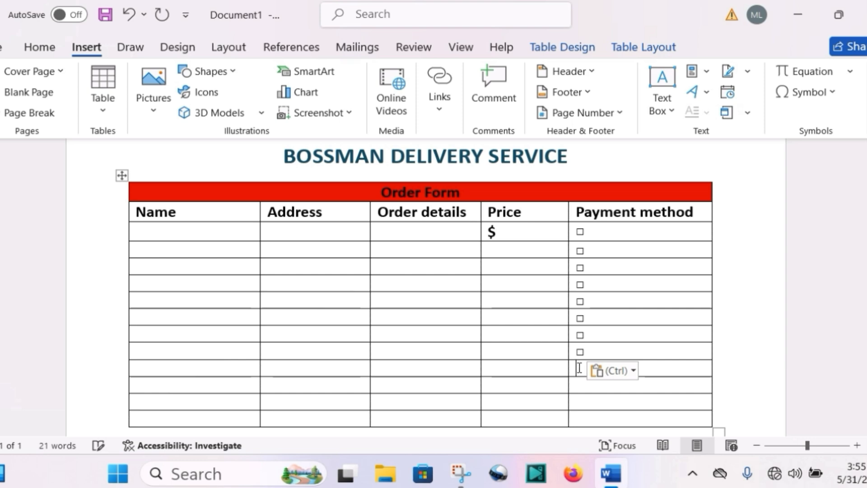
left_click(579, 368)
key("ctrl+v")
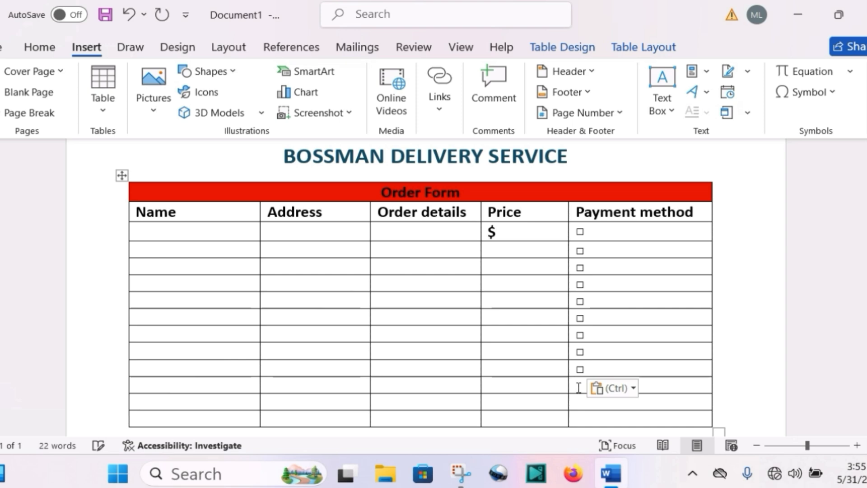
left_click(579, 387)
key("ctrl+v")
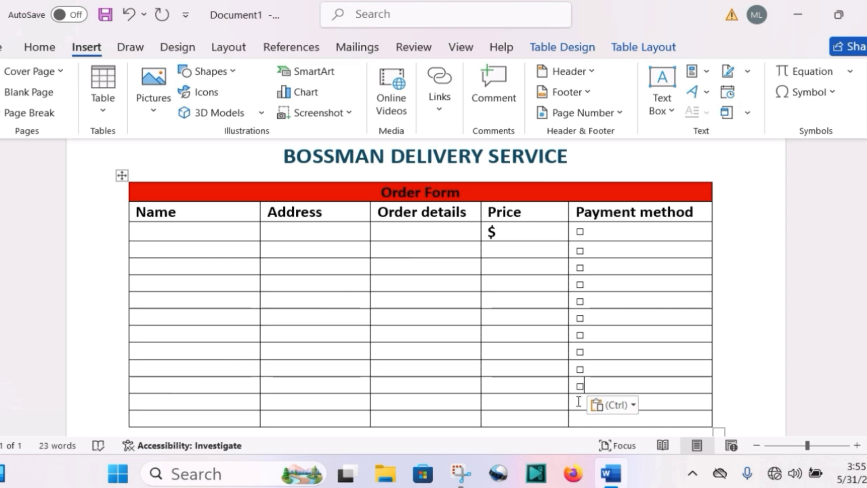
left_click(578, 404)
key("ctrl+v")
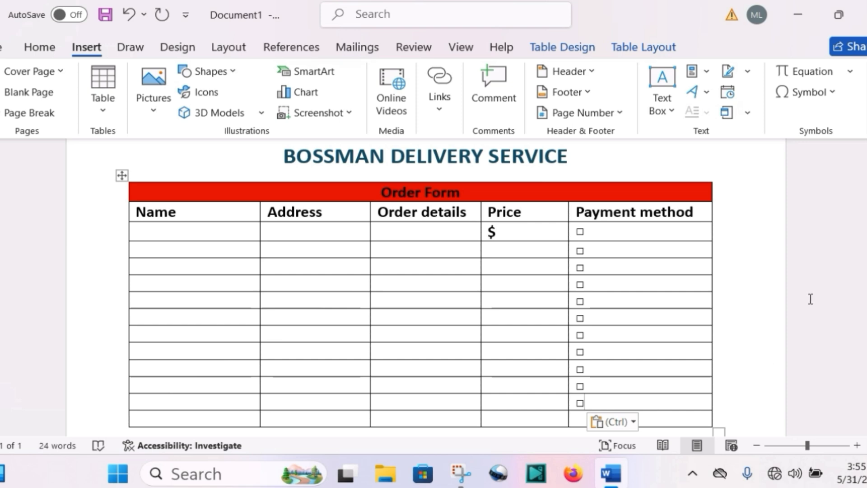
scroll(800, 298, "down", 1)
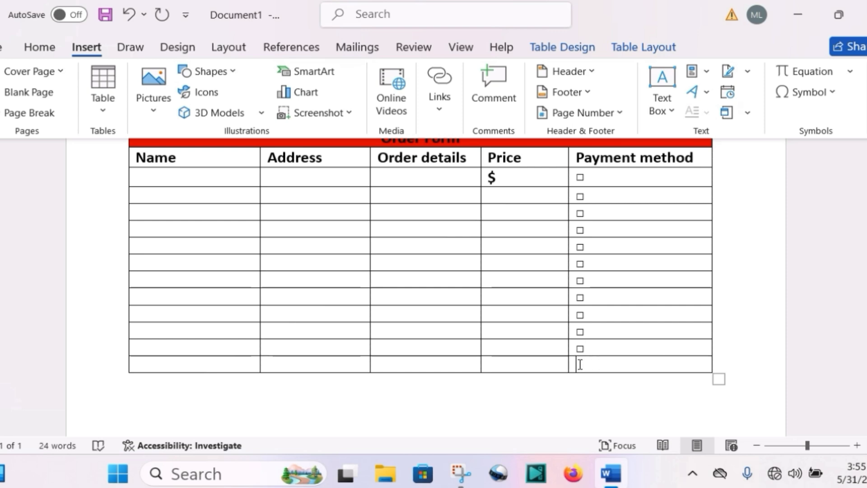
type("☐")
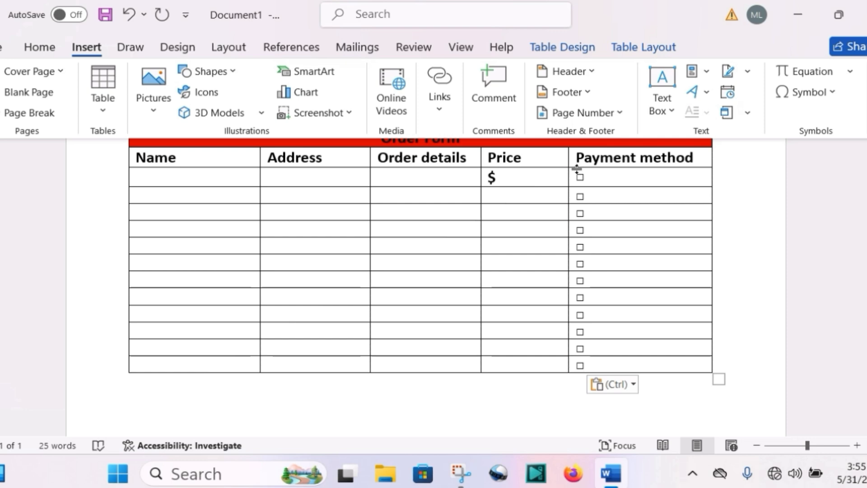
- Right-align all the checkboxes in the Payment method column
left_click_drag(578, 174, 594, 367)
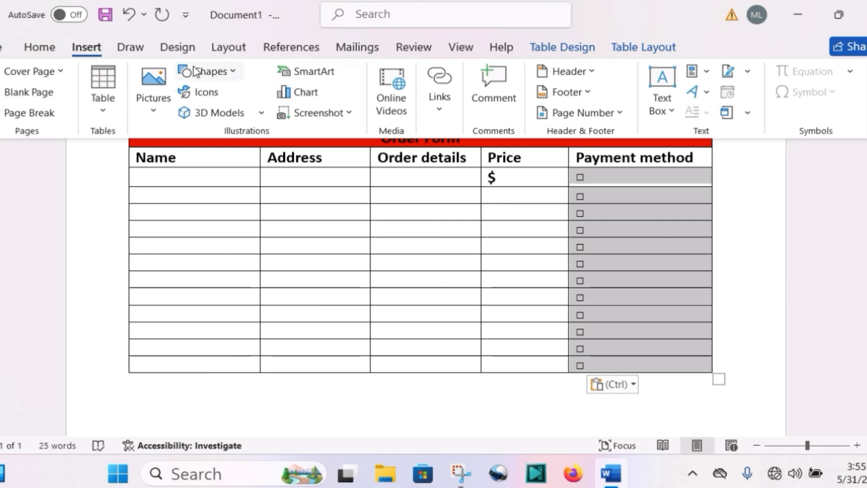
left_click(51, 50)
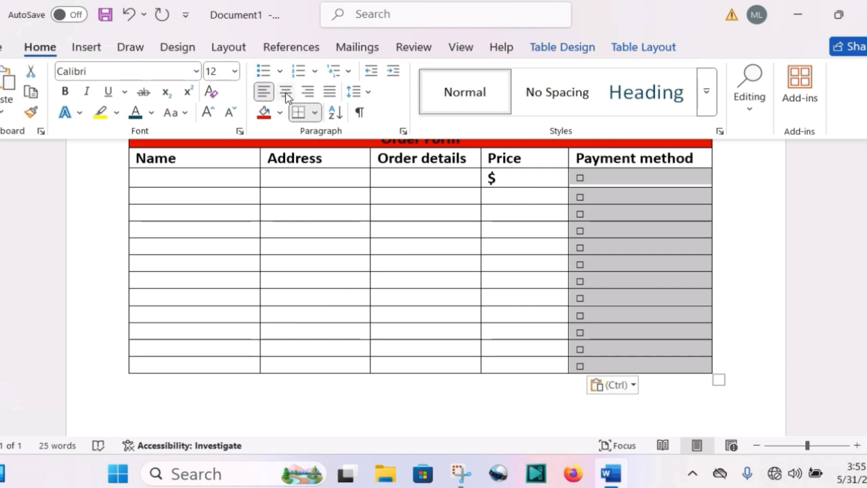
left_click(313, 95)
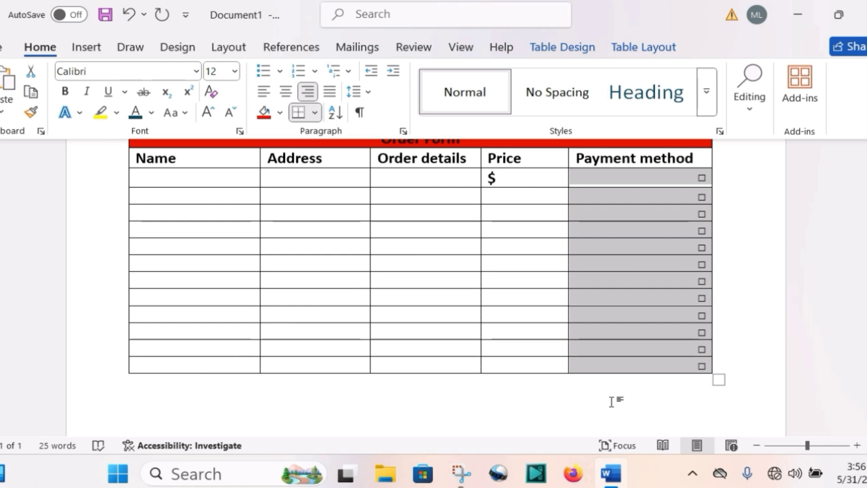
left_click(722, 366)
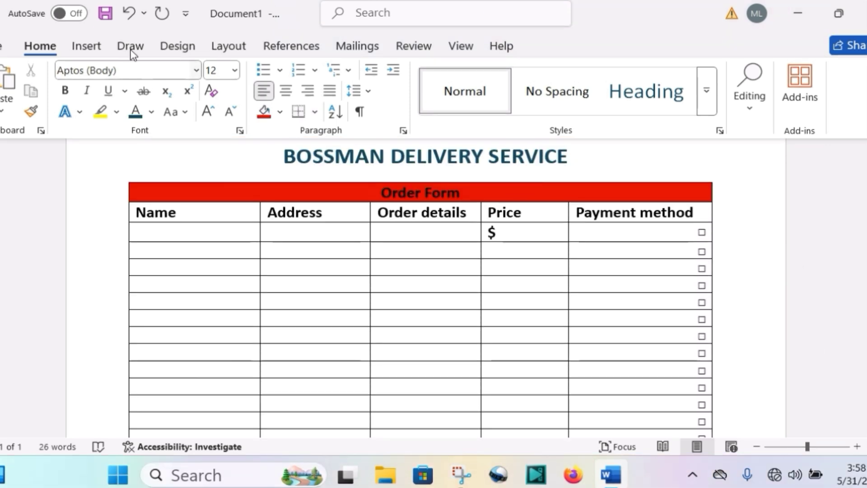
- Start a custom watermark for the document and choose the text watermark type
left_click(174, 49)
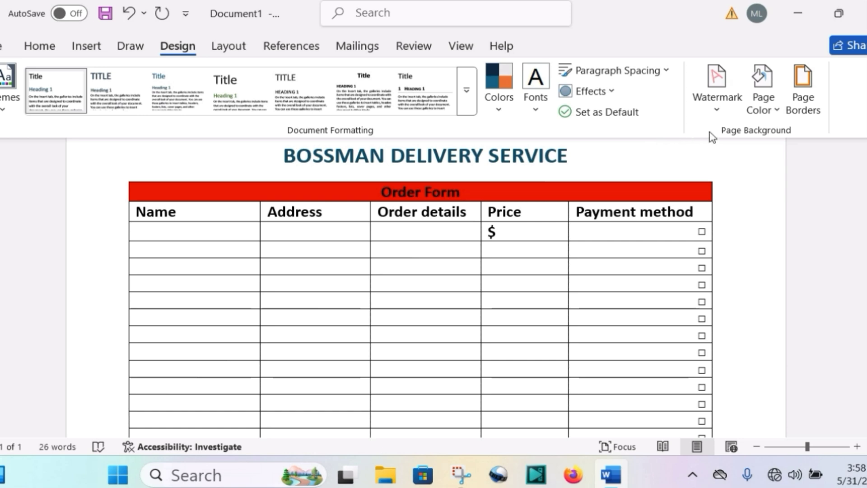
left_click(719, 109)
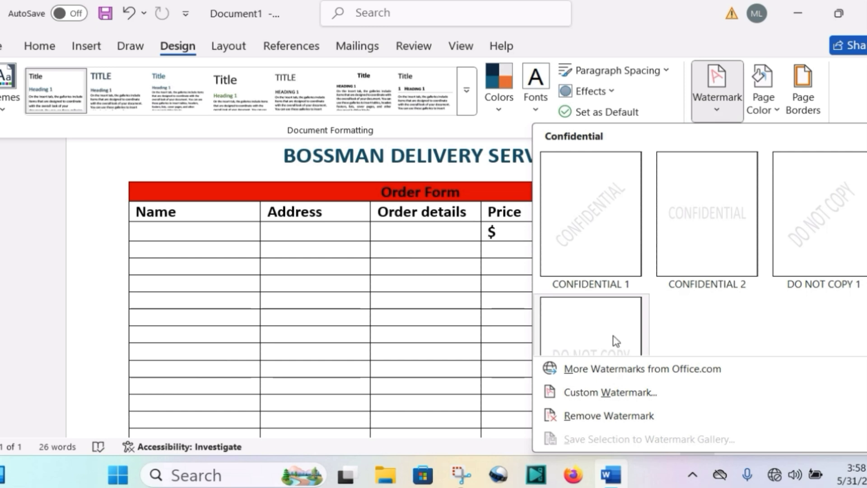
left_click(611, 393)
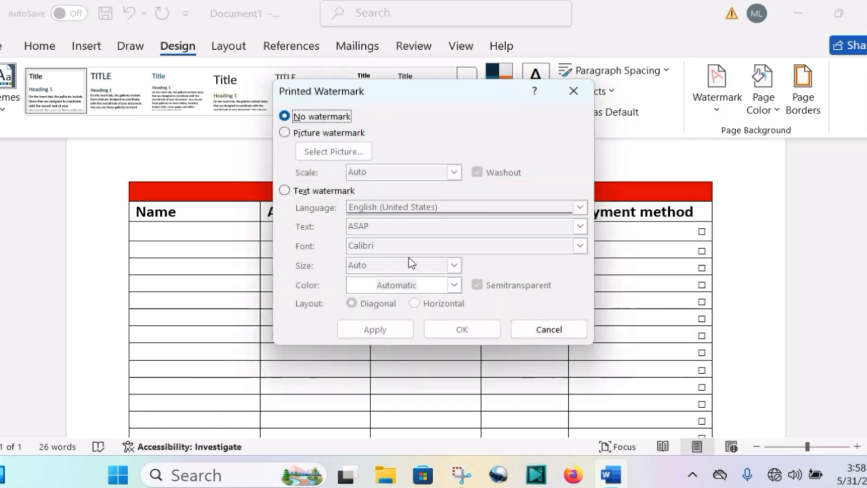
left_click(285, 191)
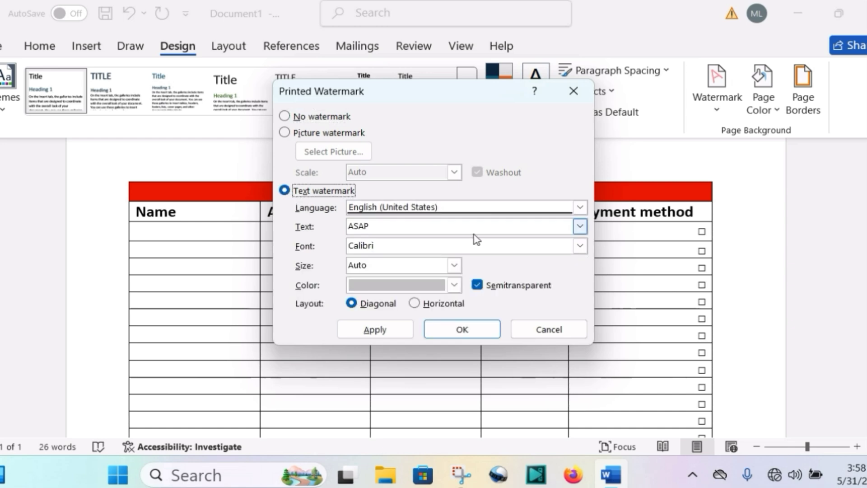
- Replace the watermark text with BOSSMAN DELIVERY SERVICE
left_click(580, 227)
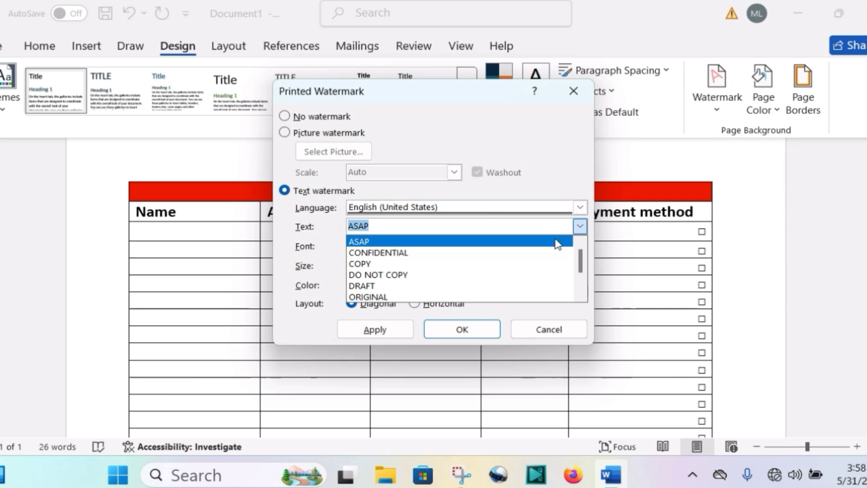
left_click(525, 229)
key("BackSpace")
key("BackSpace")
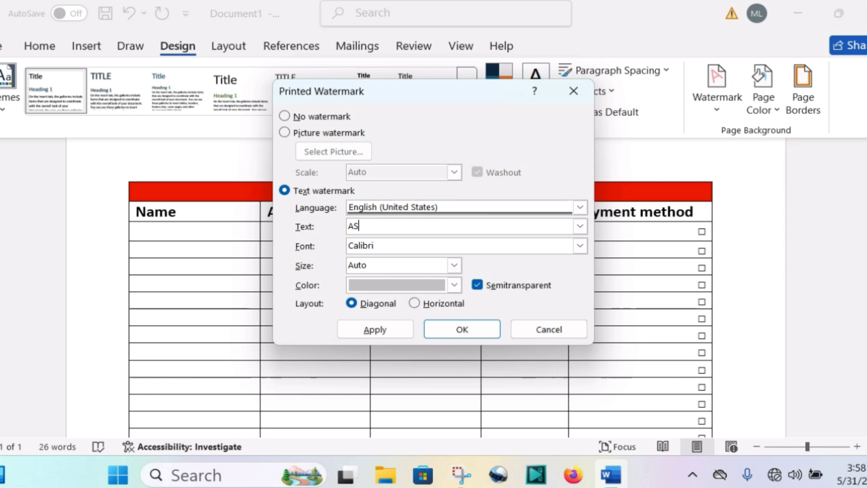
key("BackSpace")
key("BackSpace")
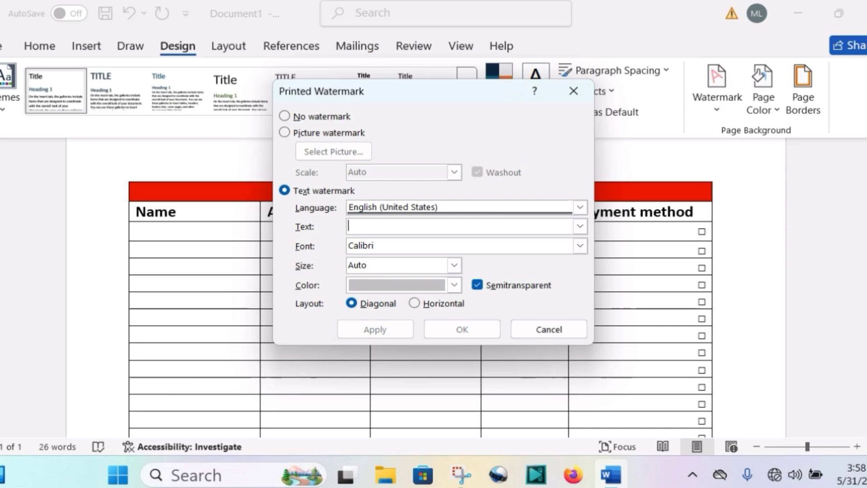
type("B")
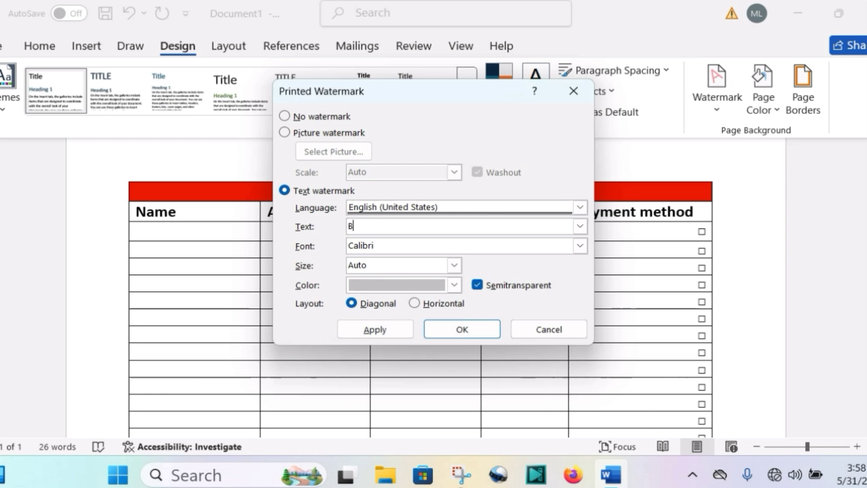
type("OSSMAN DELIVE")
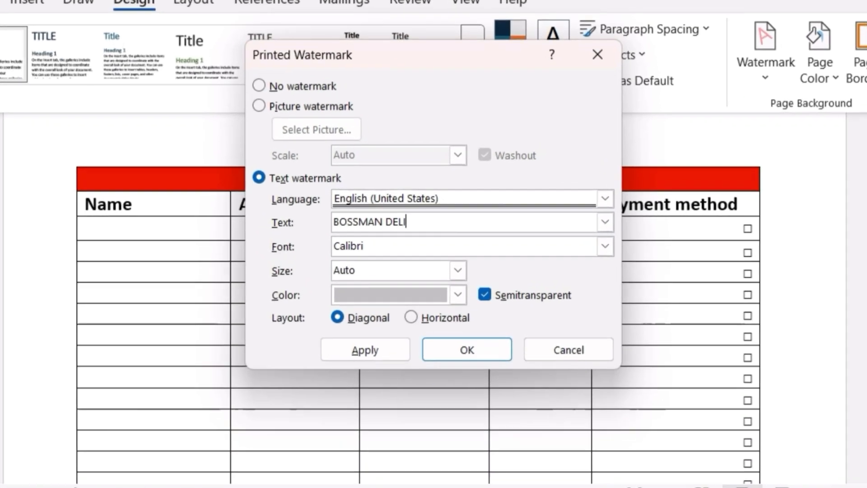
type("R")
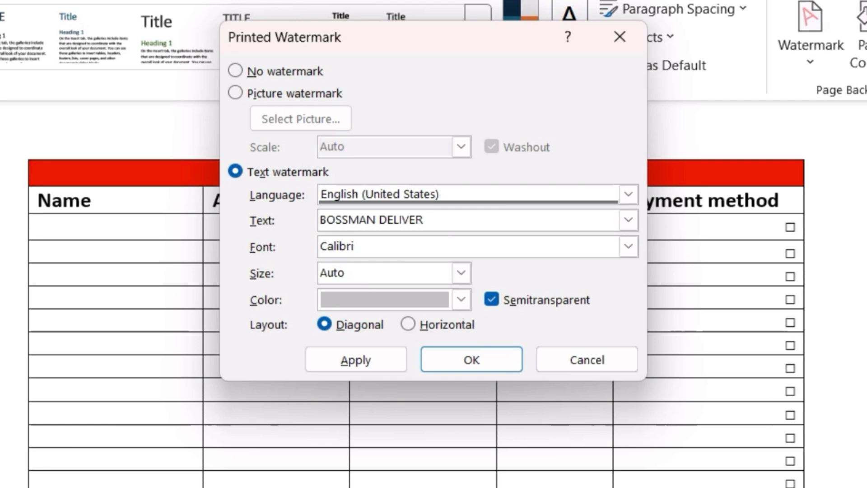
type("Y SERVICE")
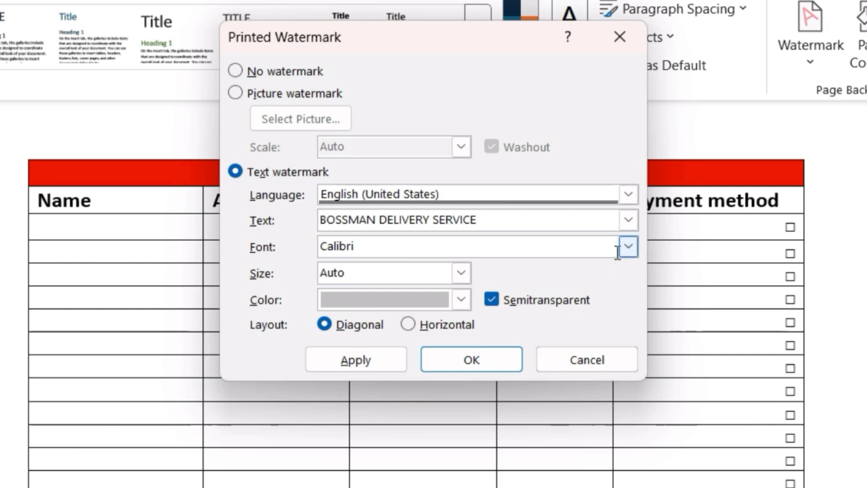
- Try a light blue and the Dark Blue, Text 2, Lighter 25% shade as the watermark colour
left_click(462, 306)
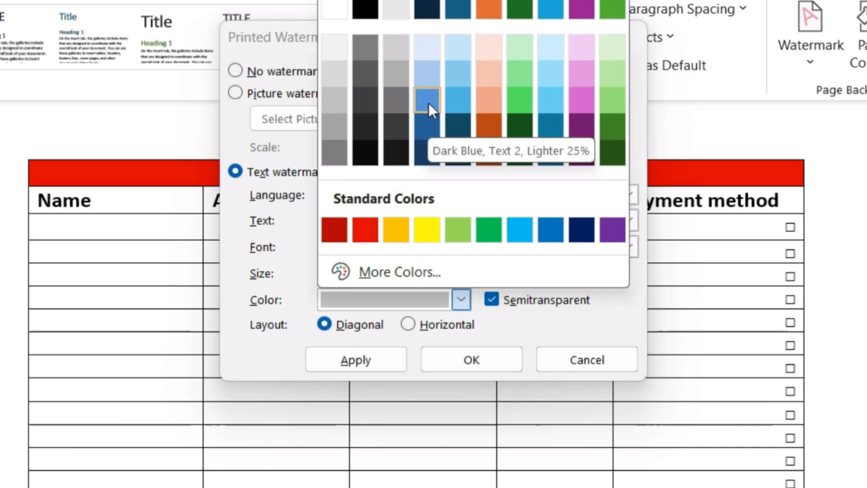
left_click(454, 100)
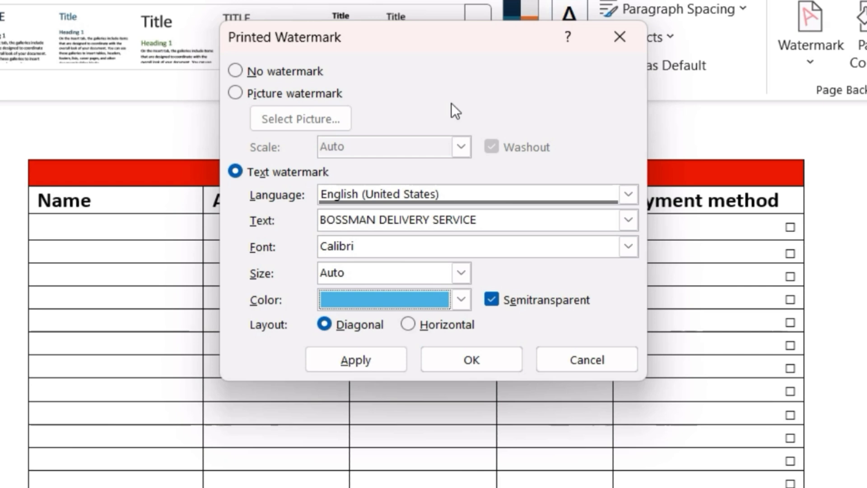
left_click(461, 299)
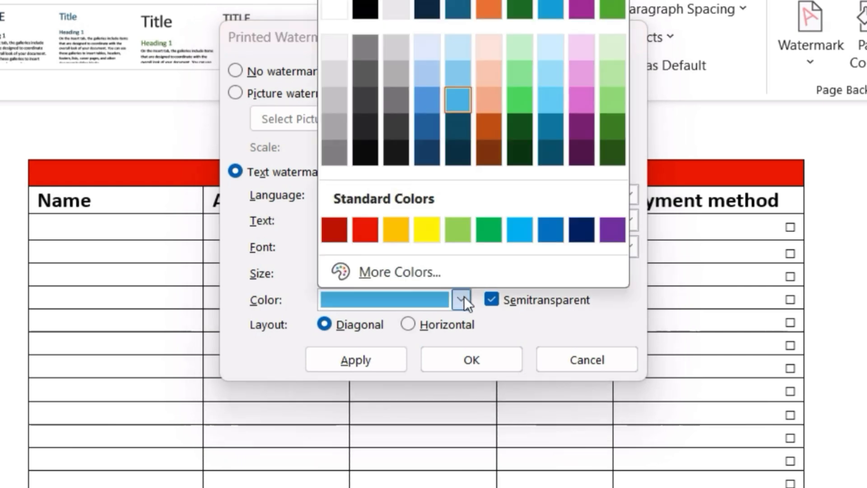
left_click(429, 102)
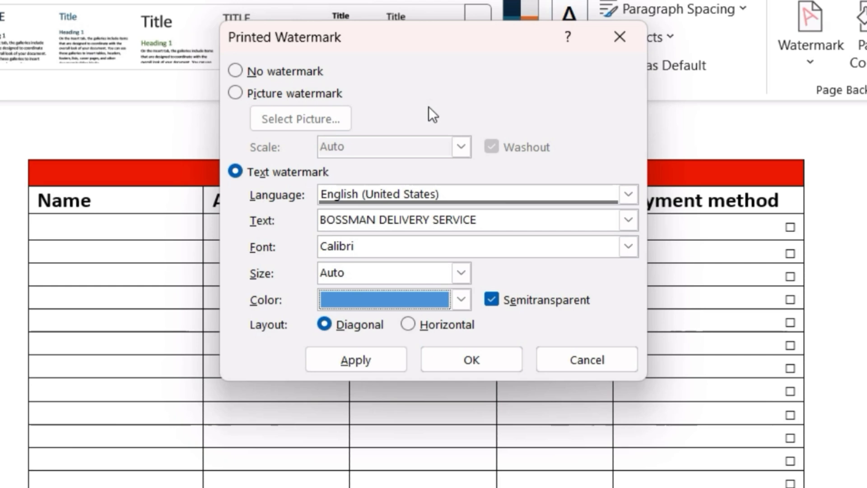
- Set the watermark colour to the blue one shade darker than Dark Blue, Text 2, Lighter 25%, and turn off Semitransparent
left_click(461, 300)
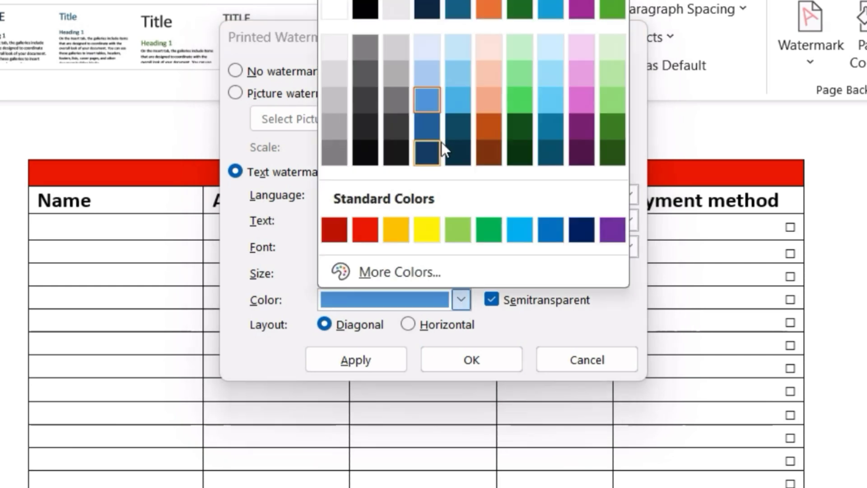
left_click(426, 127)
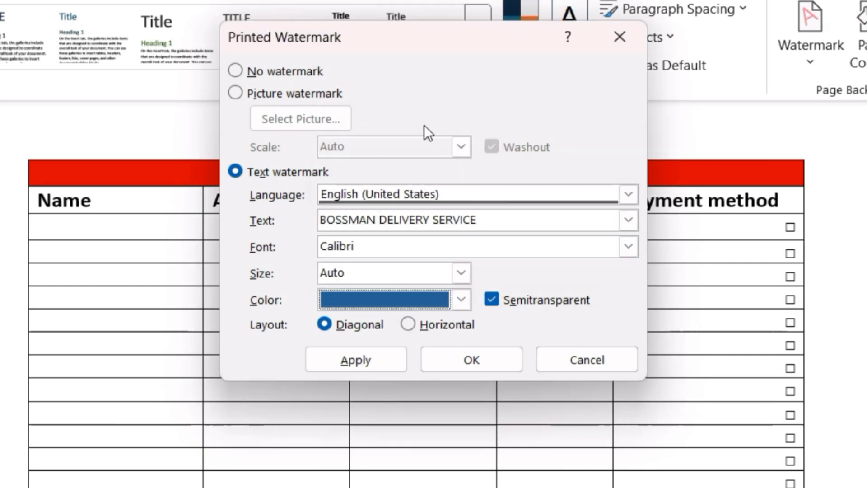
left_click(492, 299)
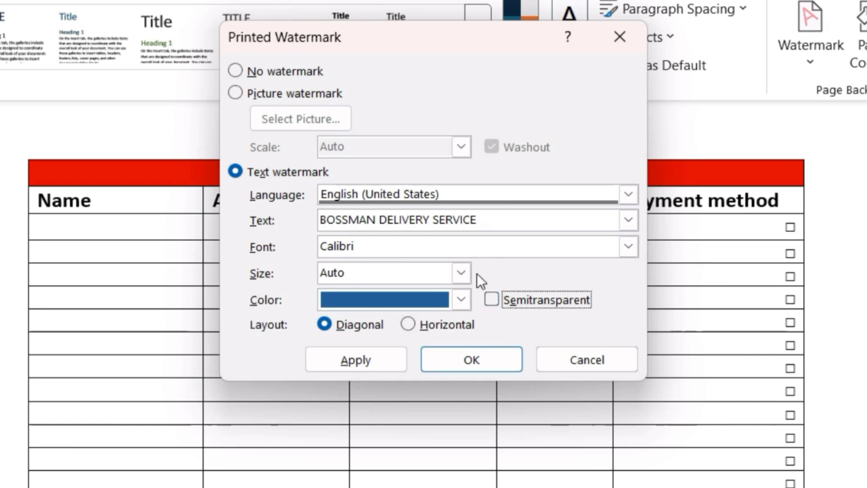
- Set the watermark font to Calibri Light and apply the diagonal watermark to the document
left_click(627, 250)
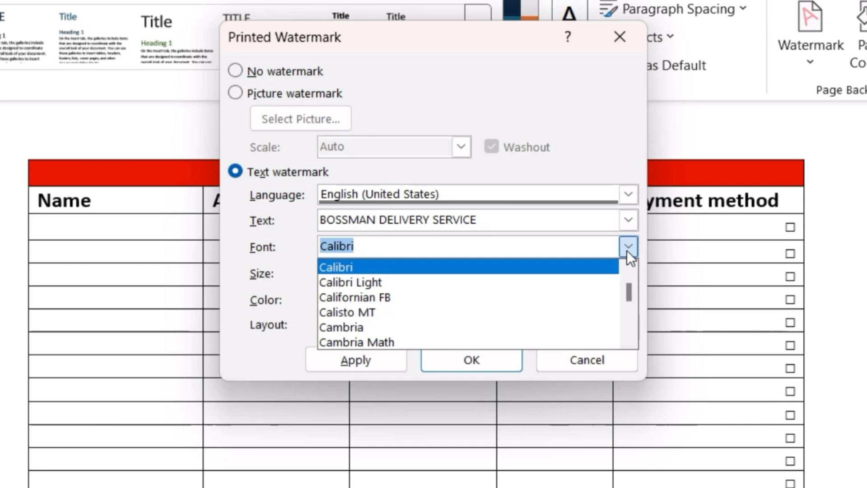
left_click(609, 277)
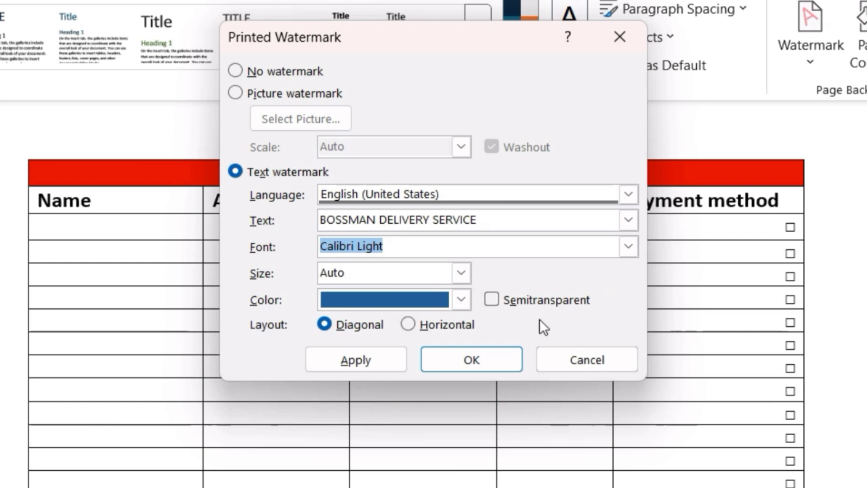
left_click(475, 354)
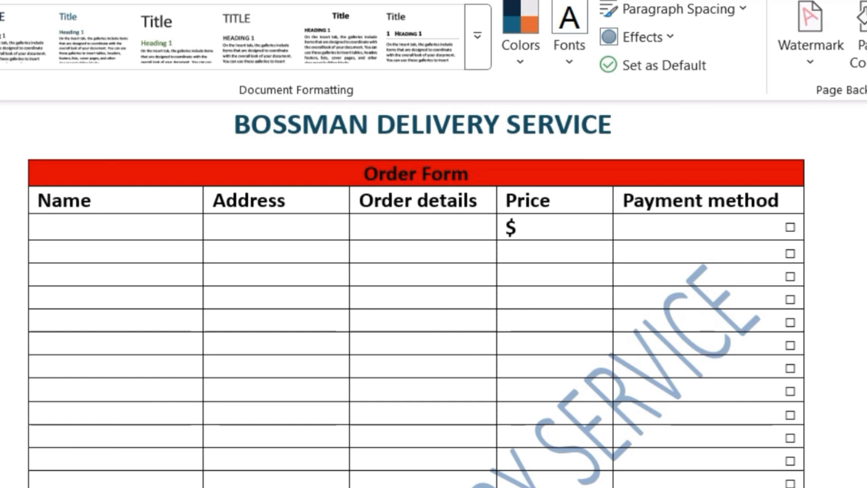
- Set the text watermark's font size to 40, apply it, and check how it looks across the order form
scroll(416, 293, "down", 5)
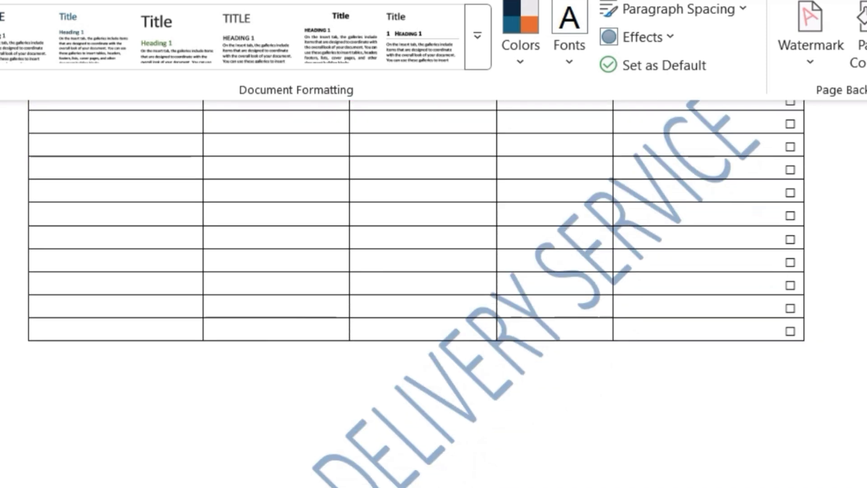
scroll(415, 294, "down", 5)
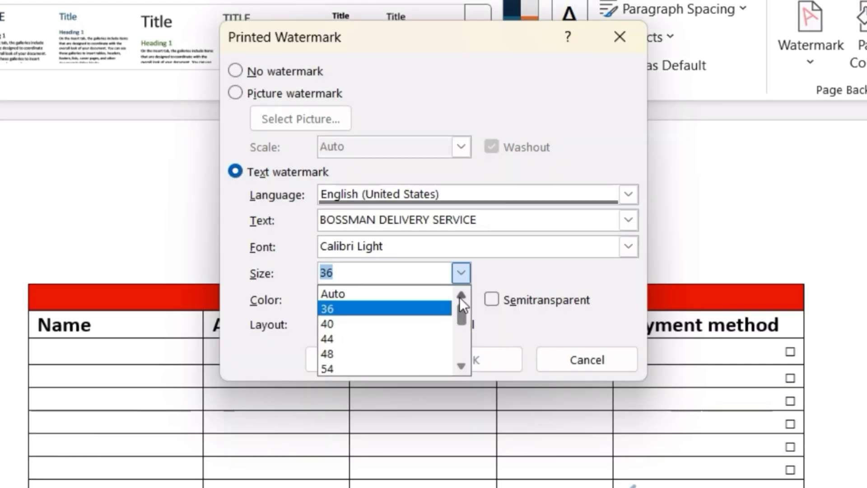
left_click(432, 321)
left_click(470, 362)
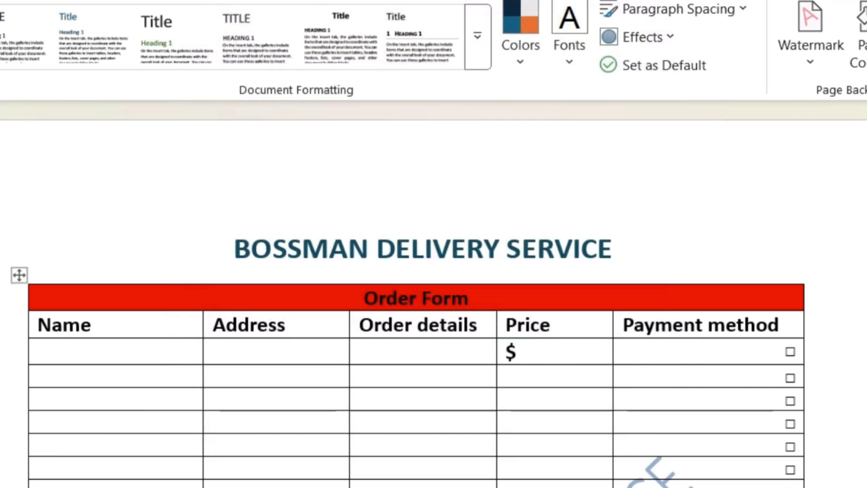
scroll(434, 294, "down", 10)
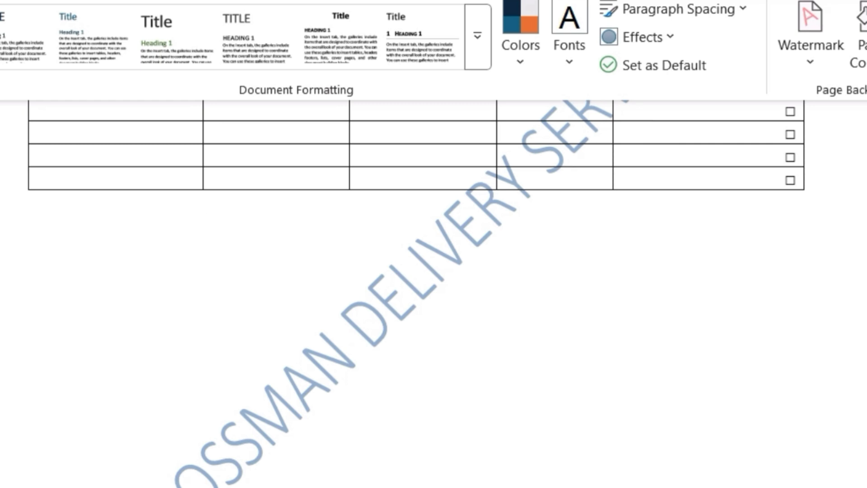
scroll(433, 294, "down", 2)
scroll(434, 294, "up", 8)
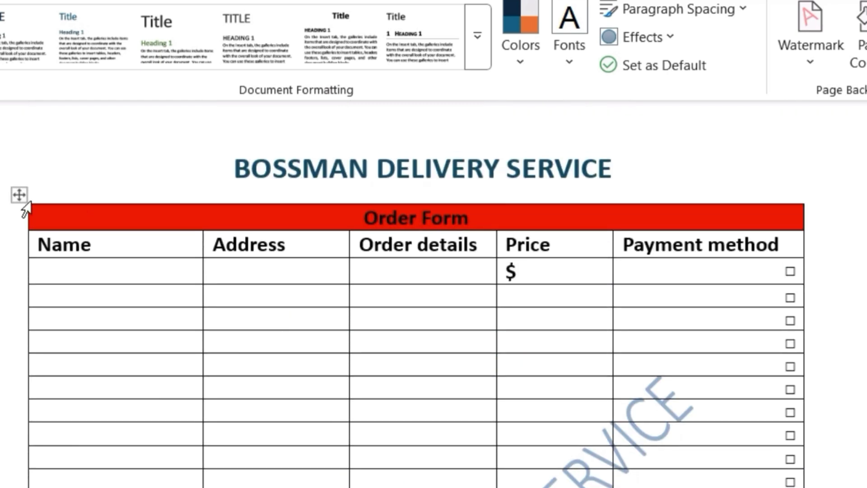
- Move the order table down and slightly to the right, leaving a gap below the company title
left_click_drag(18, 199, 2, 413)
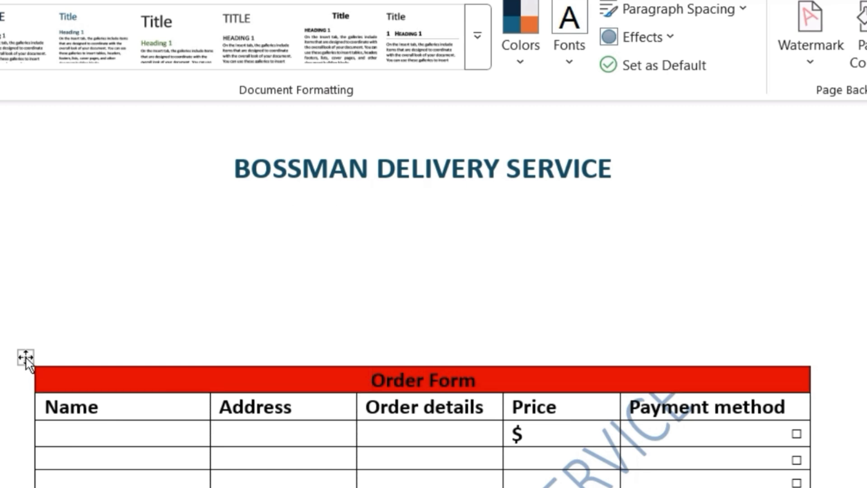
left_click_drag(25, 362, 19, 402)
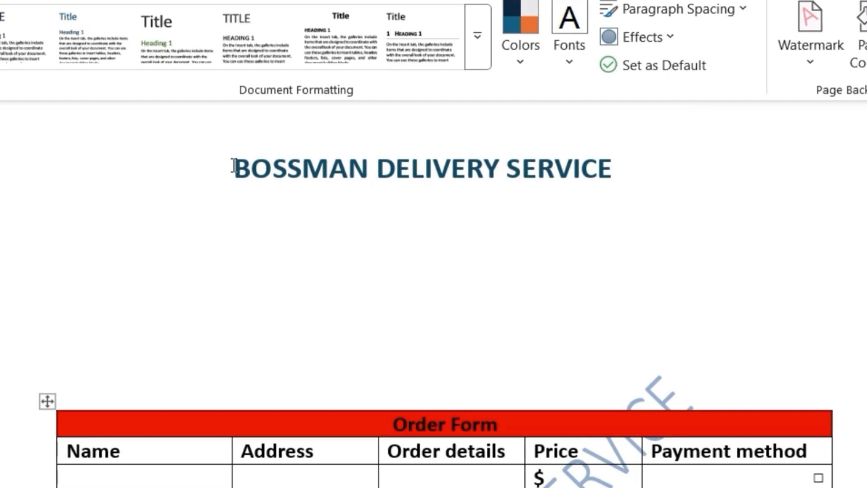
- Set the existing picture watermark's scale to 200% and apply it to the document
left_click(804, 70)
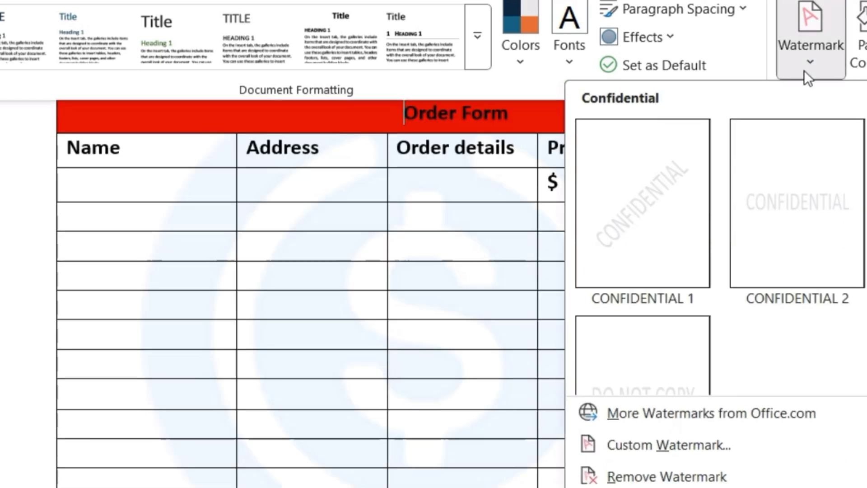
left_click(698, 451)
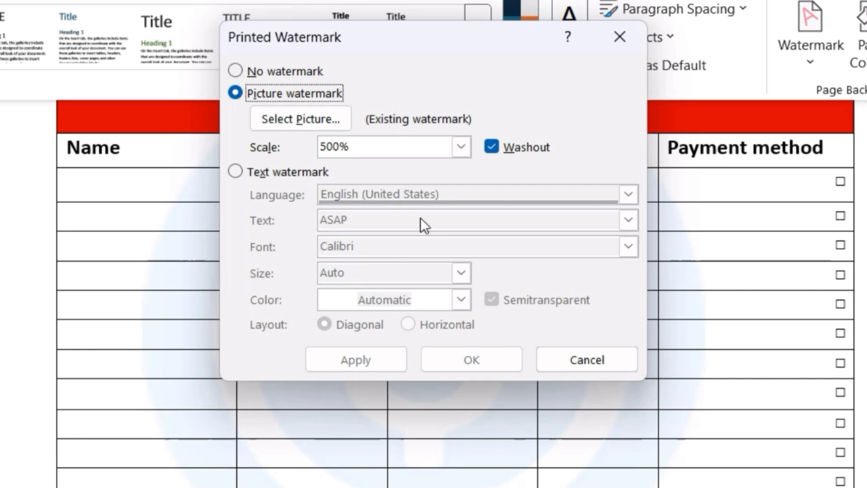
left_click(461, 148)
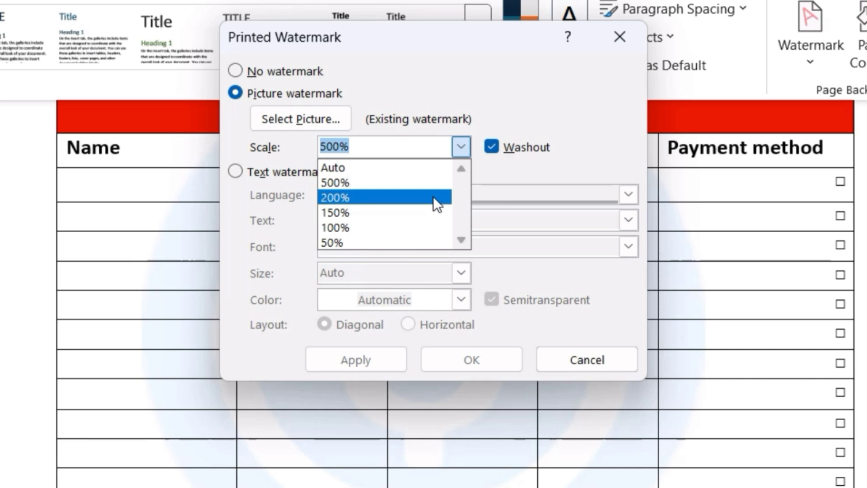
left_click(433, 196)
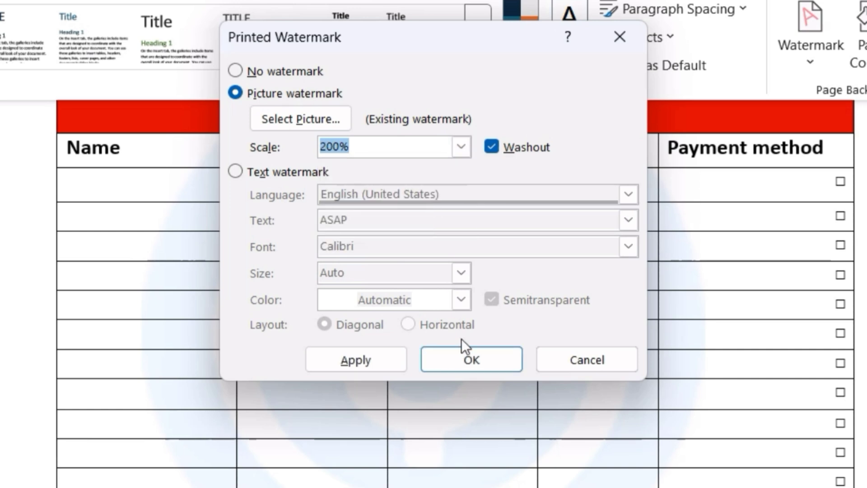
left_click(464, 354)
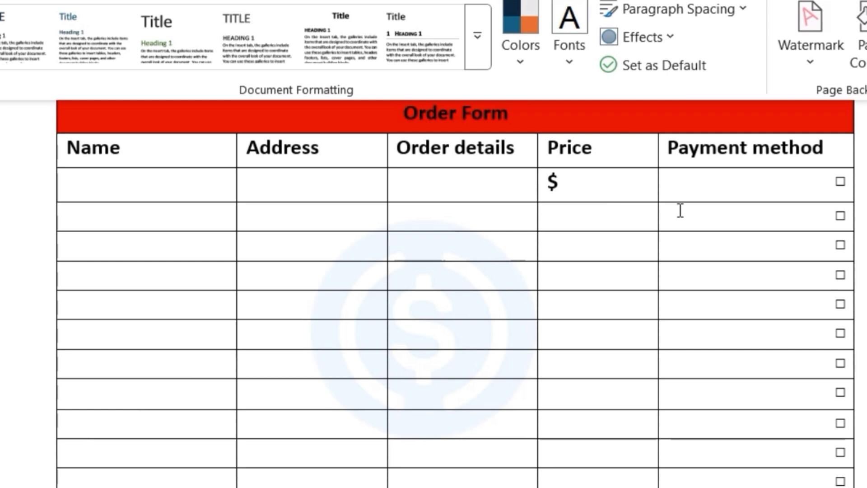
- Try the dollar-sign picture watermark with Washout turned off
left_click(813, 64)
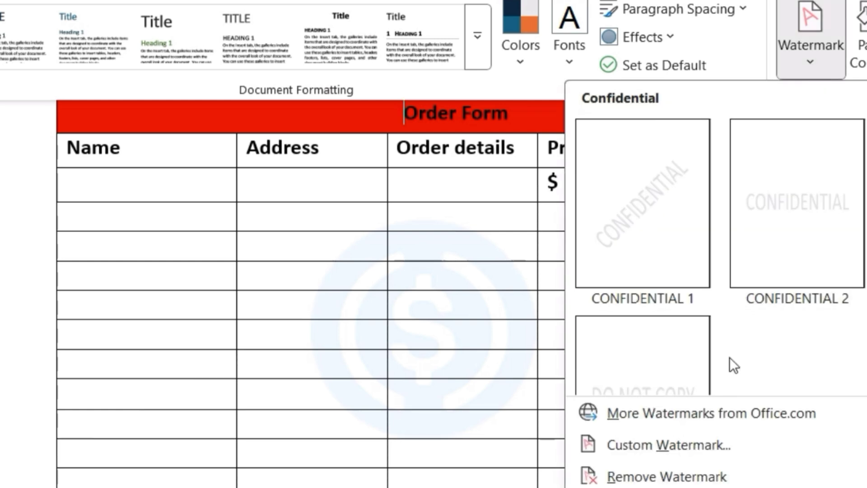
left_click(681, 446)
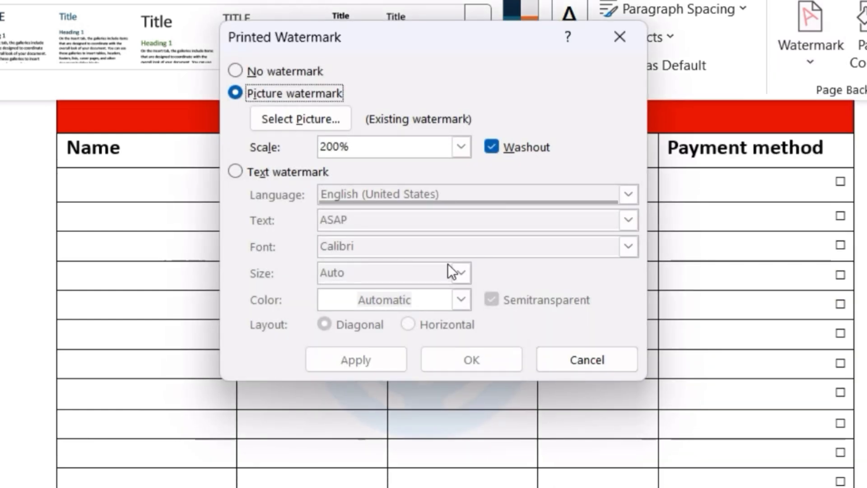
left_click(492, 147)
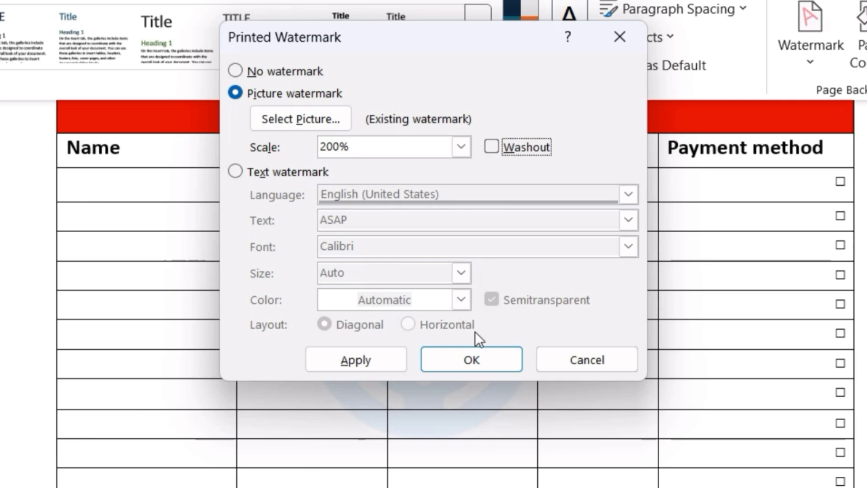
left_click(470, 357)
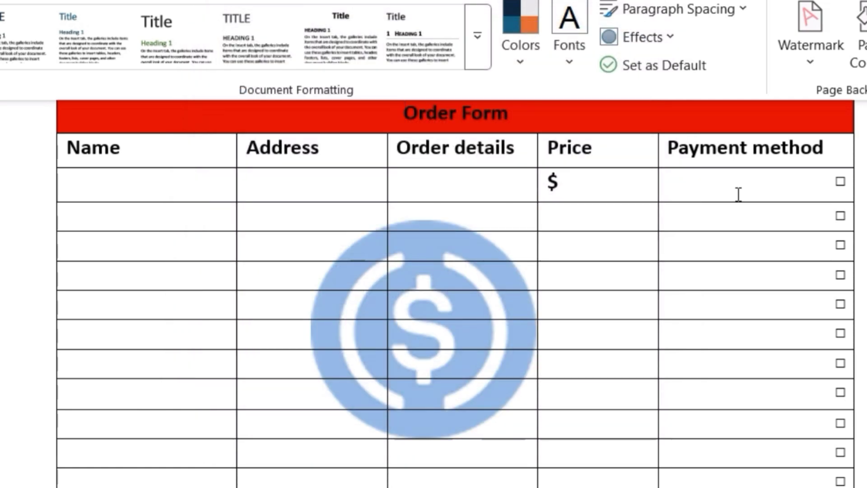
- Turn Washout back on for the dollar-sign picture watermark and apply it
left_click(811, 57)
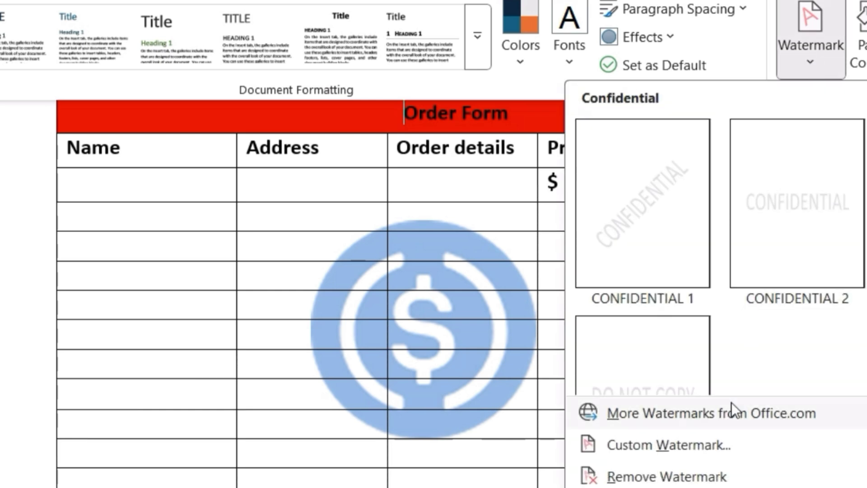
left_click(709, 446)
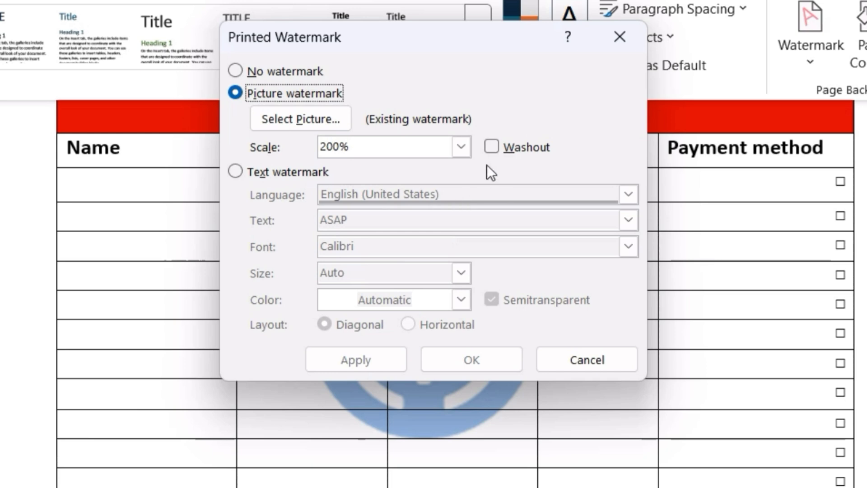
left_click(490, 150)
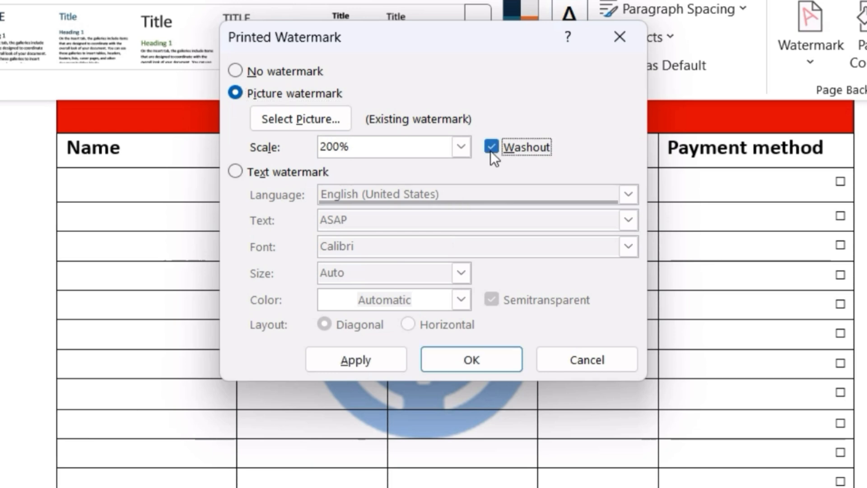
left_click(469, 359)
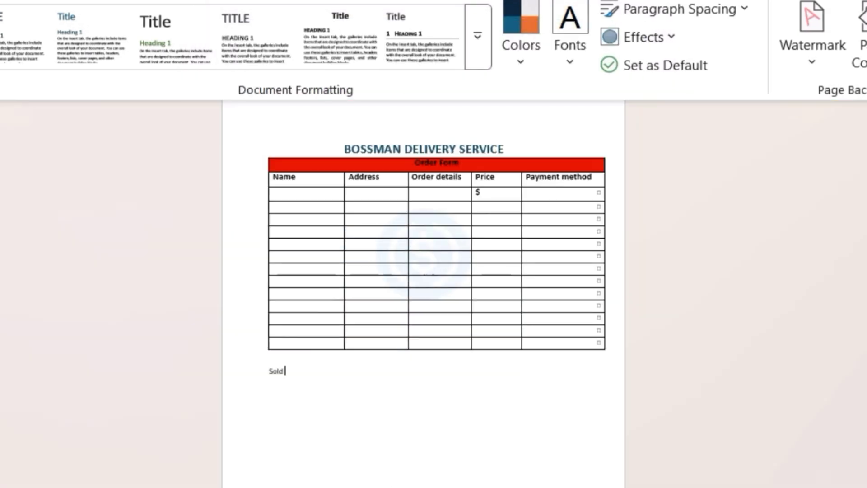
- Write the note "Sold items are not returnable after 7 days" below the order table
type("item")
type("s are")
type(" no")
type("t")
type(" re")
type("tur")
type("na")
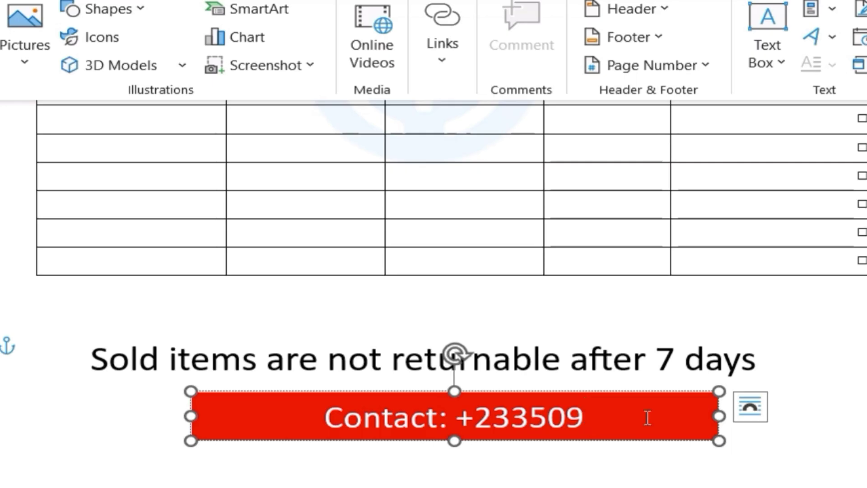
- Finish the contact phone number in the red box below the returns note, masking its last digits with asterisks
type("***")
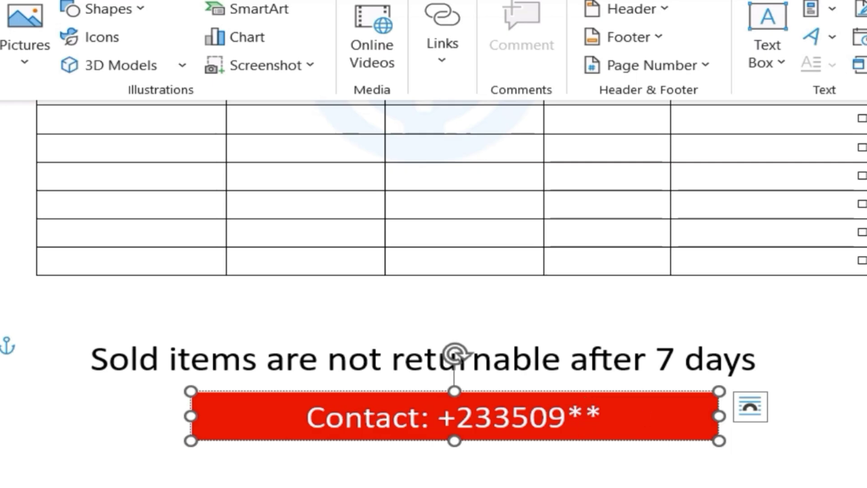
type("**")
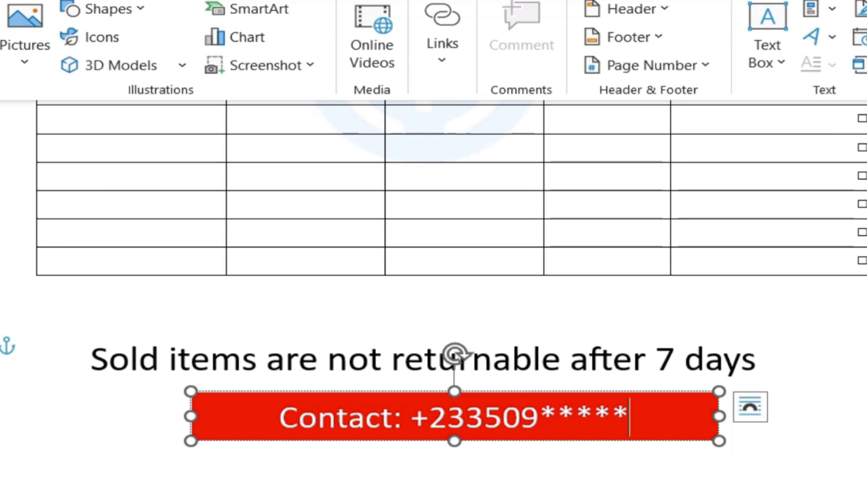
- Review the whole order form from the company title and table down to the returns note and contact box
scroll(434, 294, "up", 8)
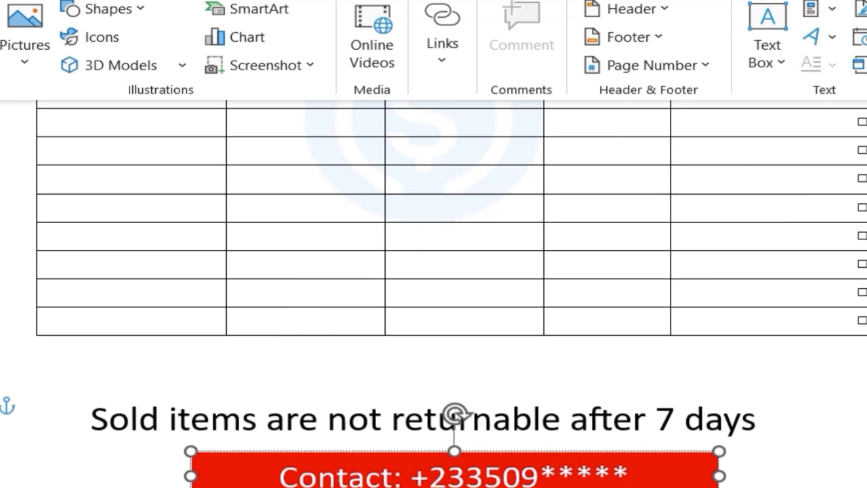
scroll(434, 294, "up", 3)
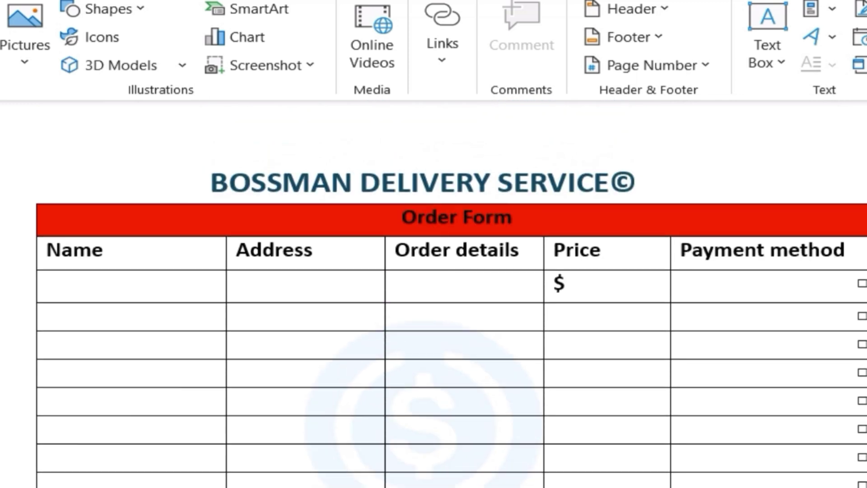
scroll(433, 293, "down", 4)
scroll(434, 294, "down", 6)
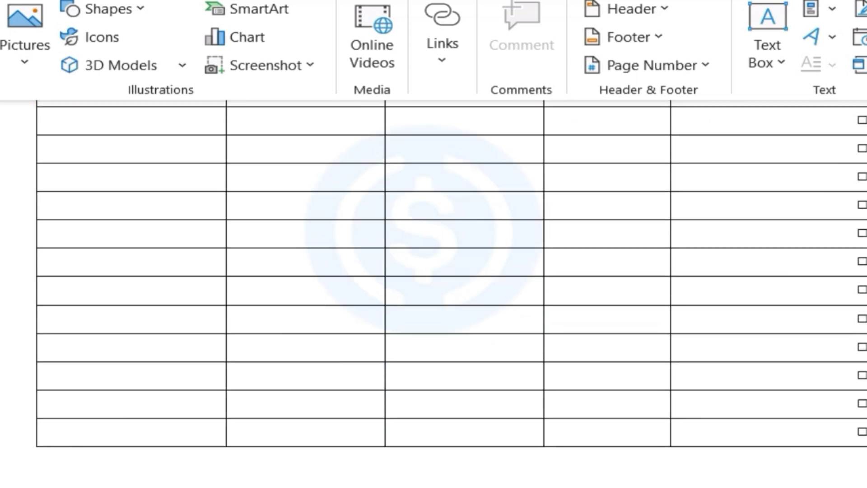
scroll(434, 294, "down", 1)
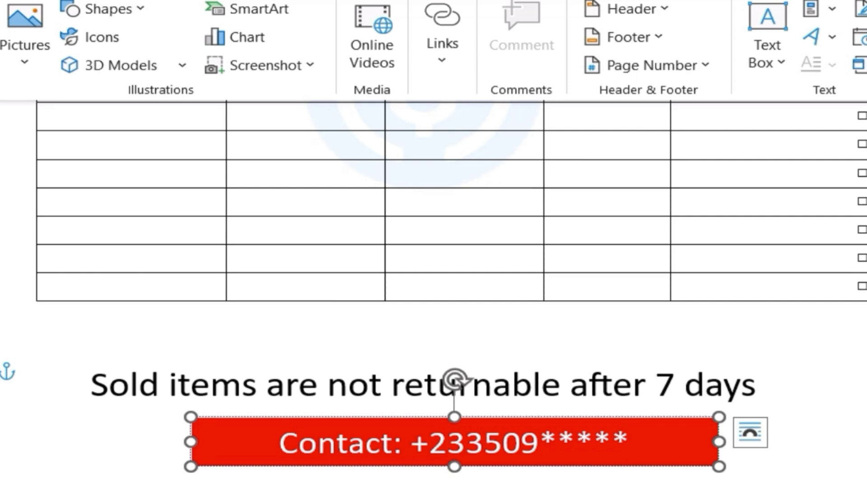
scroll(434, 294, "up", 2)
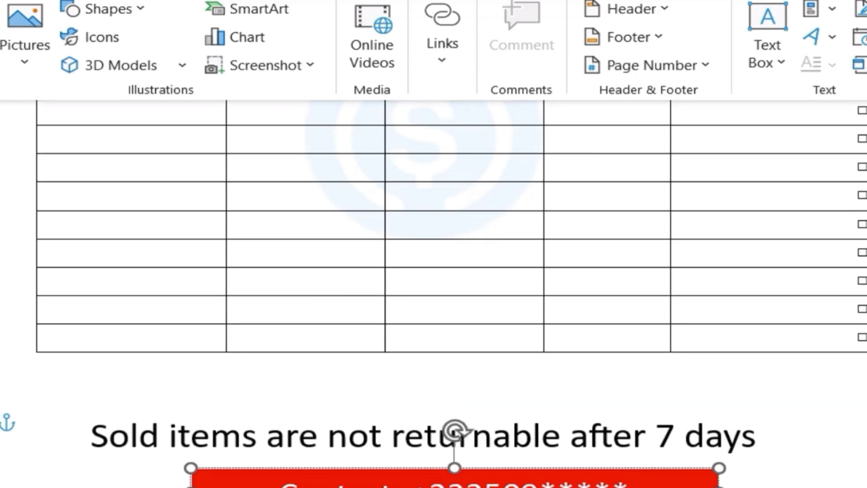
scroll(434, 293, "down", 2)
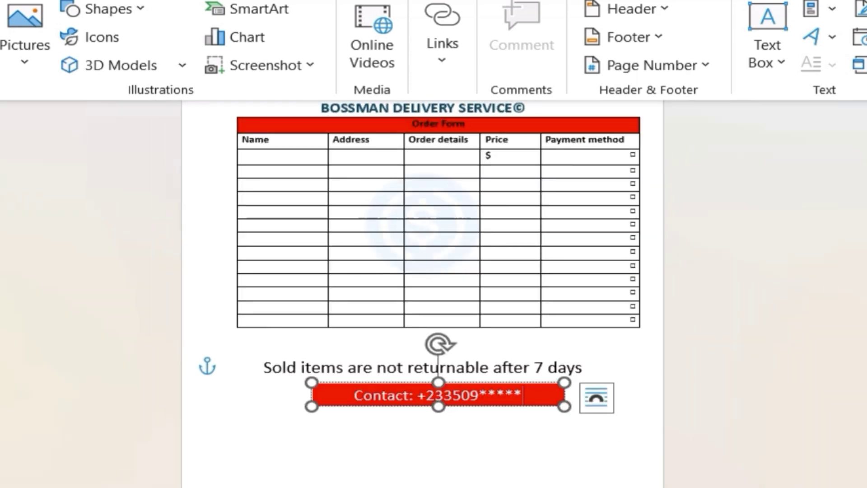
scroll(421, 262, "up", 1)
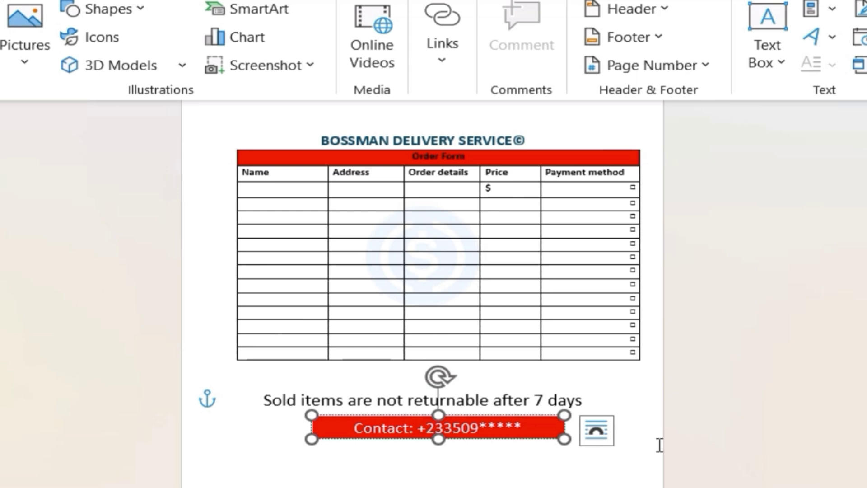
- Save the order form as a Word document named BOSSMAN DELIVERY SERVICE in a browsed folder
left_click(651, 408)
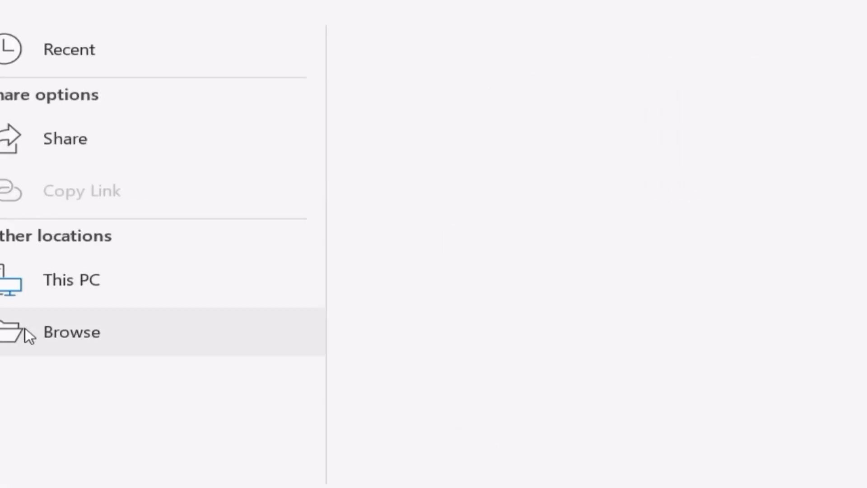
left_click(33, 330)
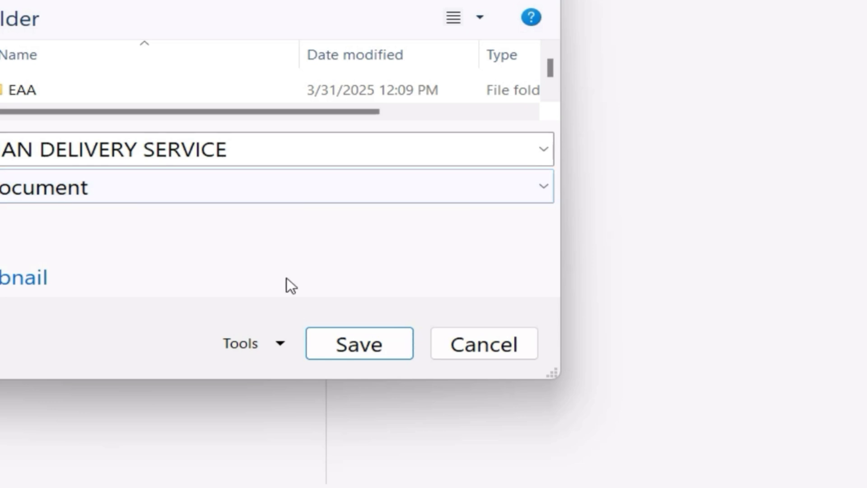
left_click(347, 346)
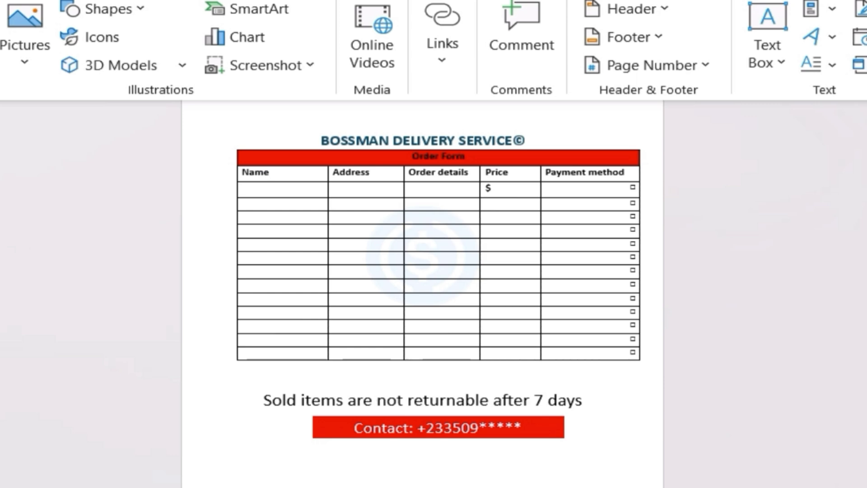
scroll(423, 294, "up", 1)
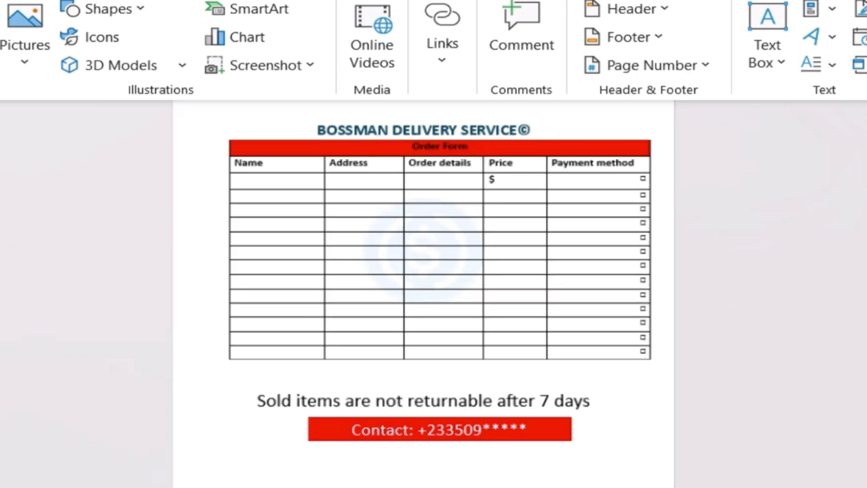
scroll(423, 271, "up", 1)
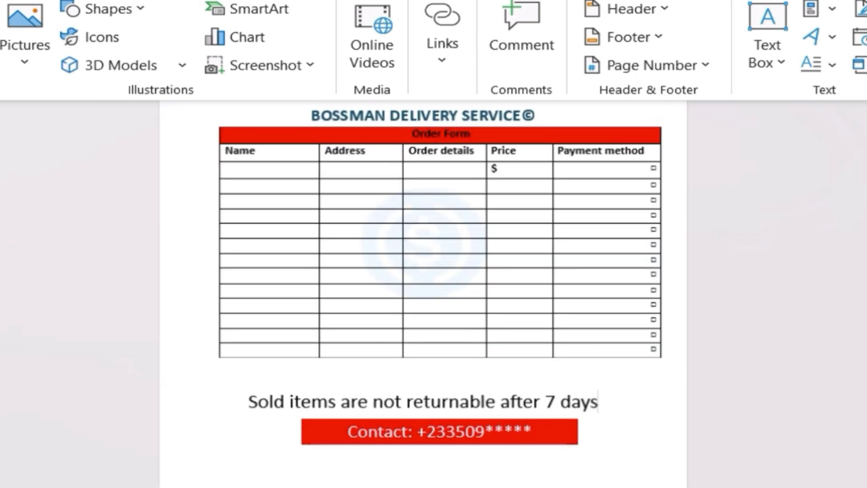